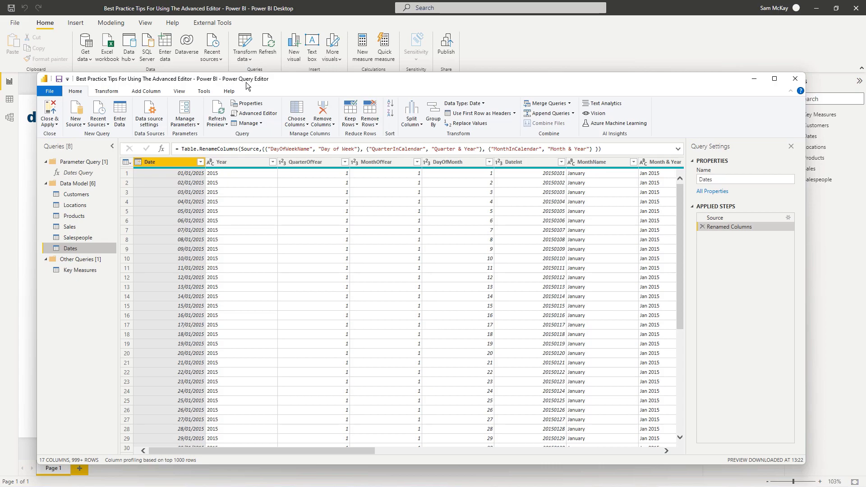
Step: Drag the Power Query Editor window a little lower on the screen
{"action": "left_click_drag", "start_coordinate": [288, 76], "coordinate": [291, 95]}
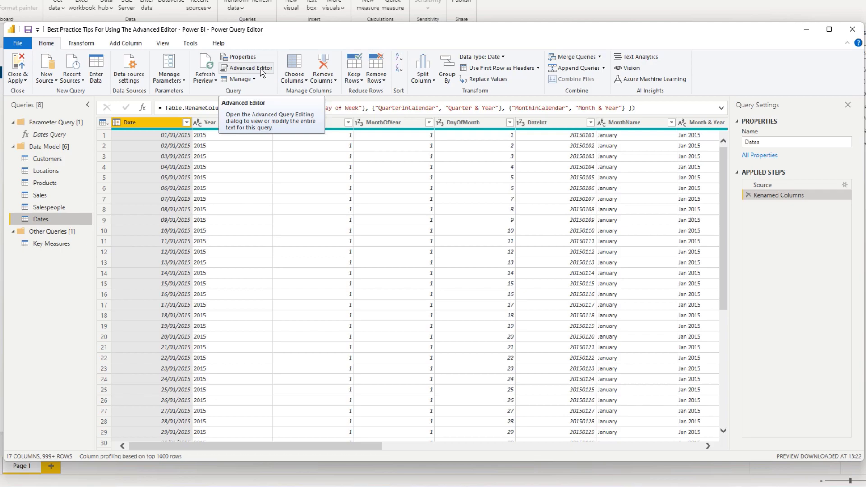
Step: Open the Dates M code in Advanced Editor and review the Source date arguments and Renamed Columns step
{"action": "left_click", "coordinate": [260, 68]}
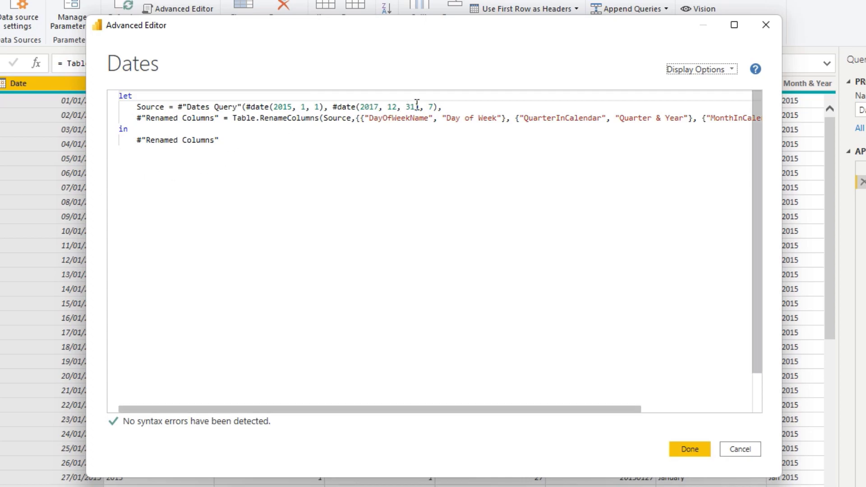
{"action": "left_click_drag", "start_coordinate": [454, 108], "coordinate": [133, 107]}
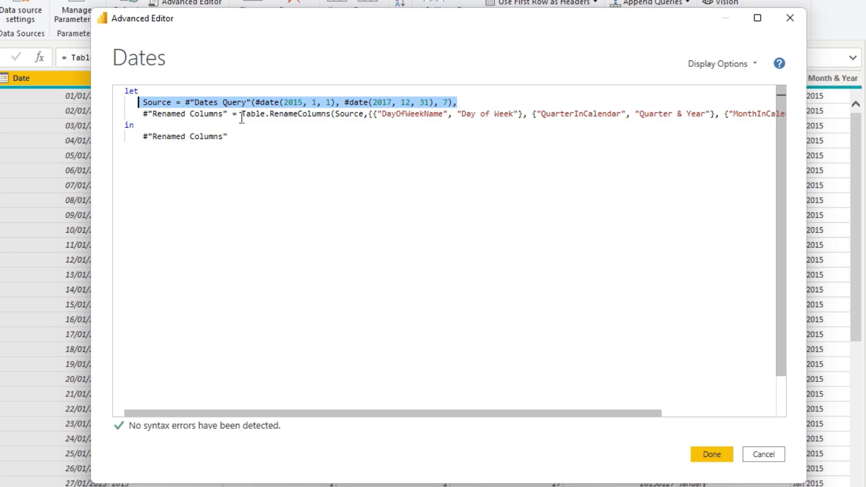
{"action": "left_click_drag", "start_coordinate": [627, 113], "coordinate": [129, 113]}
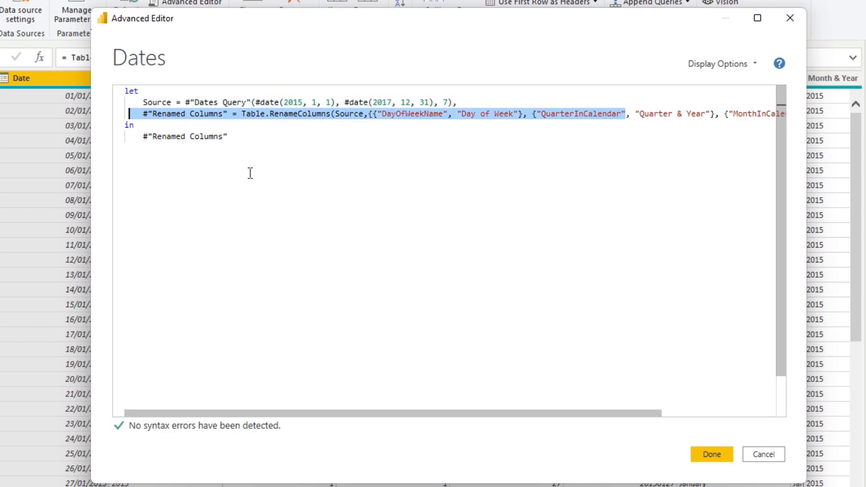
{"action": "left_click_drag", "start_coordinate": [227, 114], "coordinate": [149, 113]}
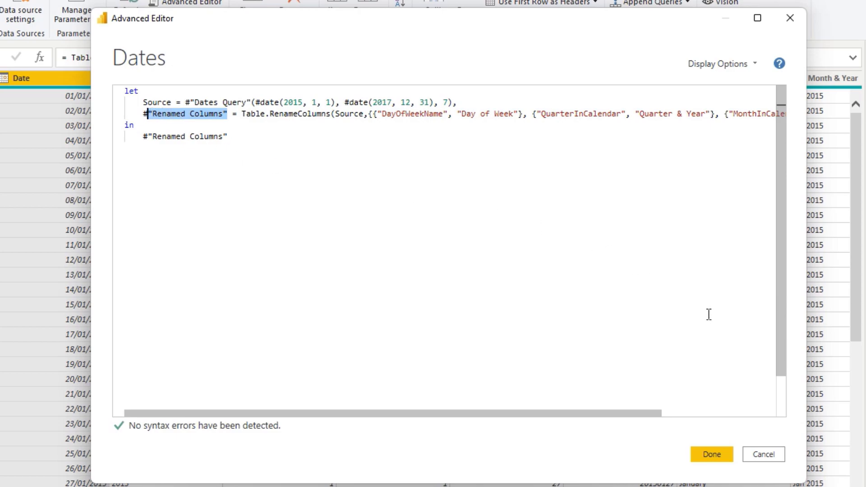
Step: Close the Advanced Editor unchanged and duplicate MonthName as 'MonthName - Copy'
{"action": "left_click", "coordinate": [767, 455]}
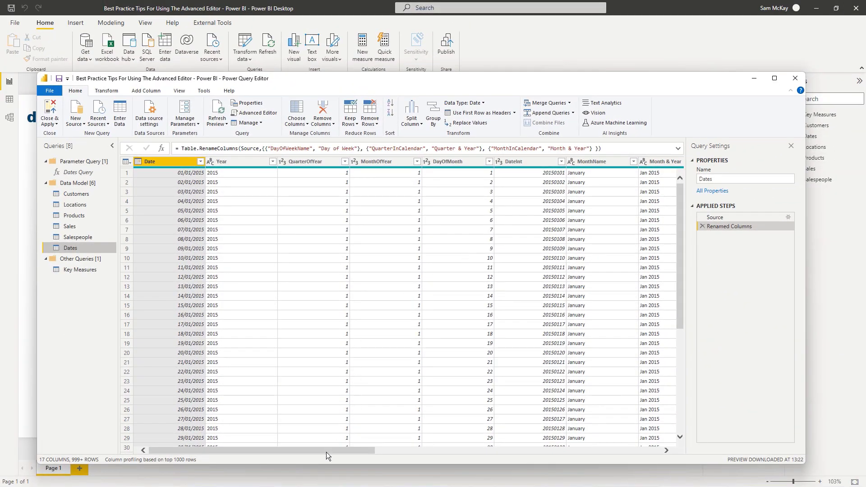
{"action": "left_click_drag", "start_coordinate": [326, 451], "coordinate": [425, 461]}
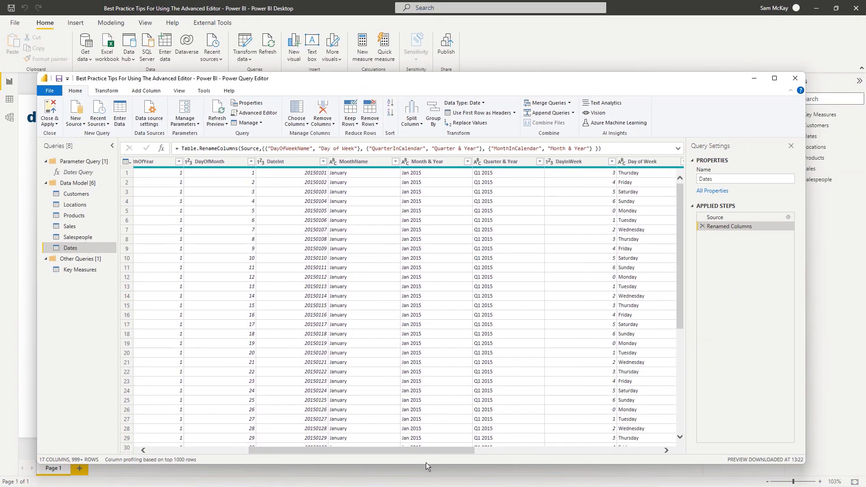
{"action": "left_click", "coordinate": [354, 160]}
{"action": "right_click", "coordinate": [356, 159]}
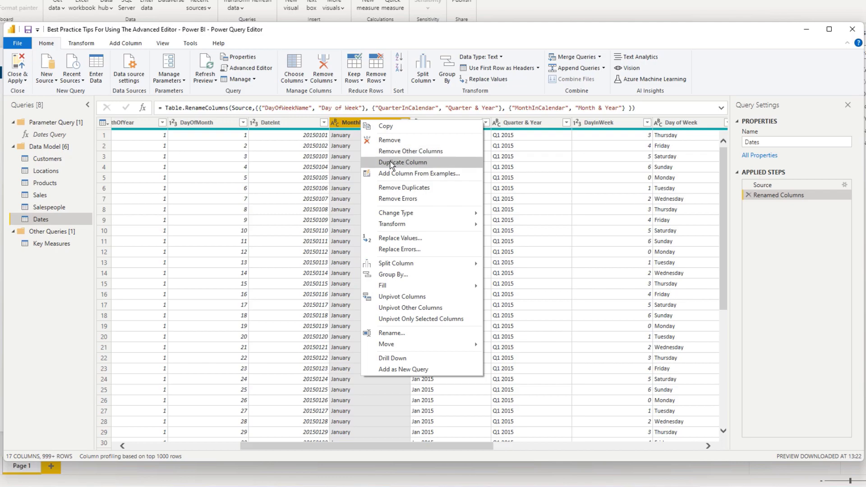
{"action": "left_click", "coordinate": [388, 162]}
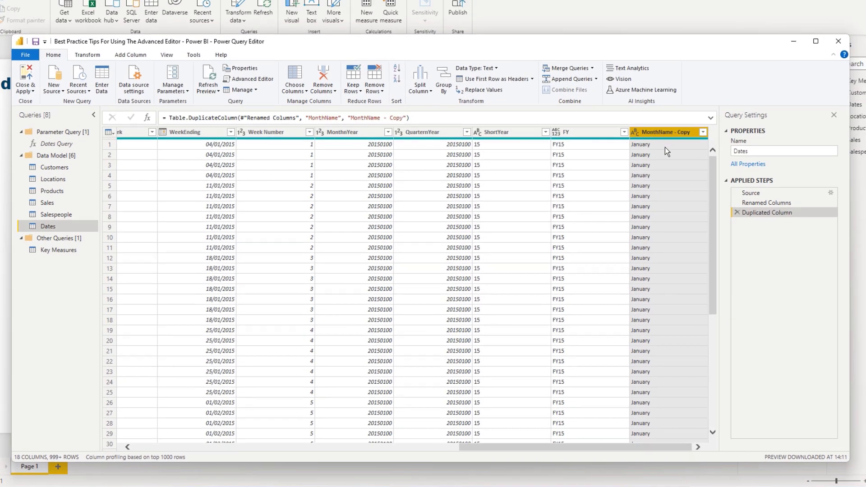
{"action": "right_click", "coordinate": [677, 123]}
{"action": "mouse_move", "coordinate": [785, 270]}
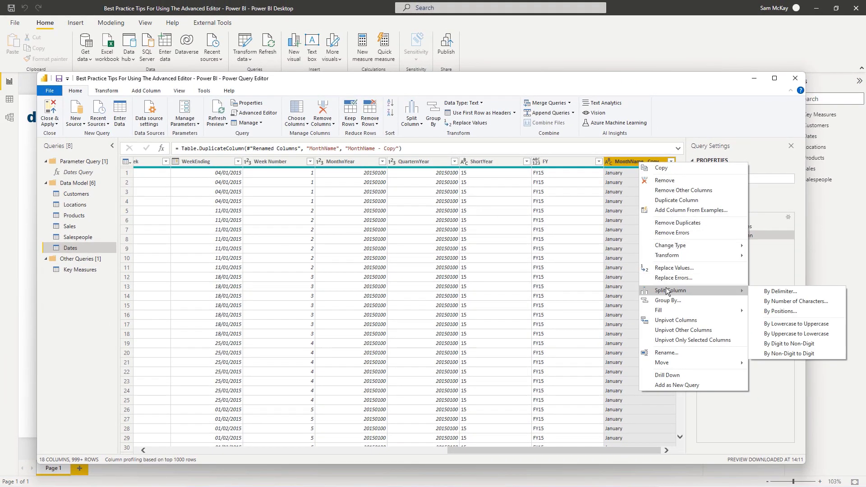
Step: Split the copied month column once by 3 characters, as far left as possible
{"action": "left_click", "coordinate": [778, 306]}
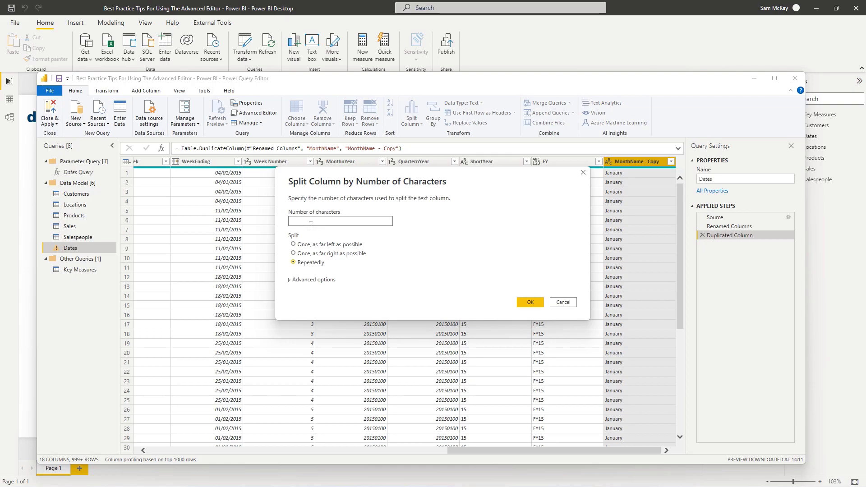
{"action": "type", "text": "3"}
{"action": "left_click", "coordinate": [293, 245]}
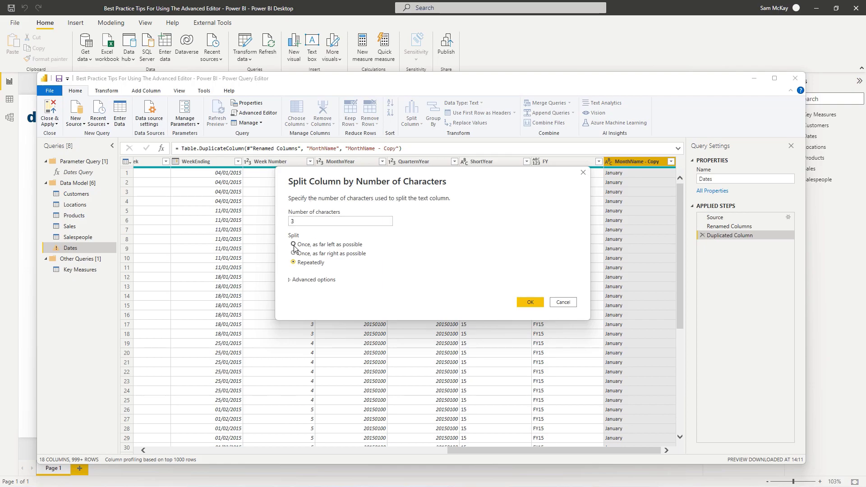
{"action": "left_click", "coordinate": [529, 302]}
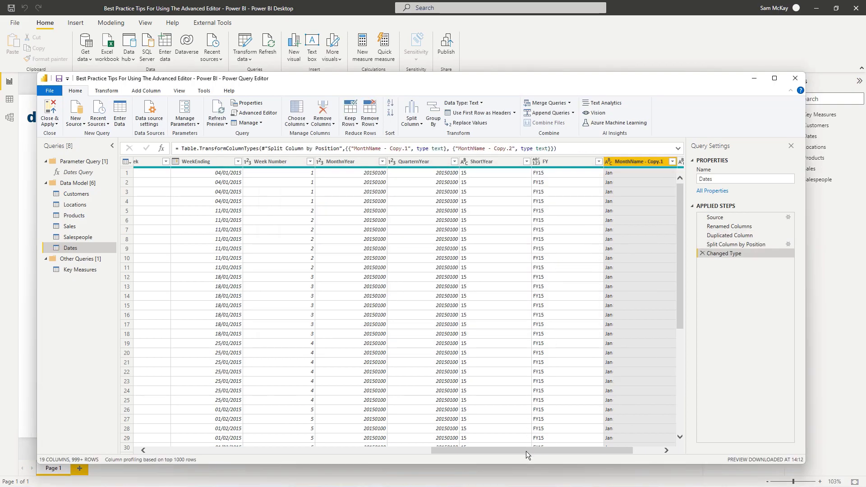
{"action": "left_click_drag", "start_coordinate": [525, 451], "coordinate": [554, 451]}
Step: Delete MonthName - Copy.2 and rename MonthName - Copy.1 to 'Short Month'
{"action": "left_click", "coordinate": [634, 162]}
{"action": "right_click", "coordinate": [634, 162]}
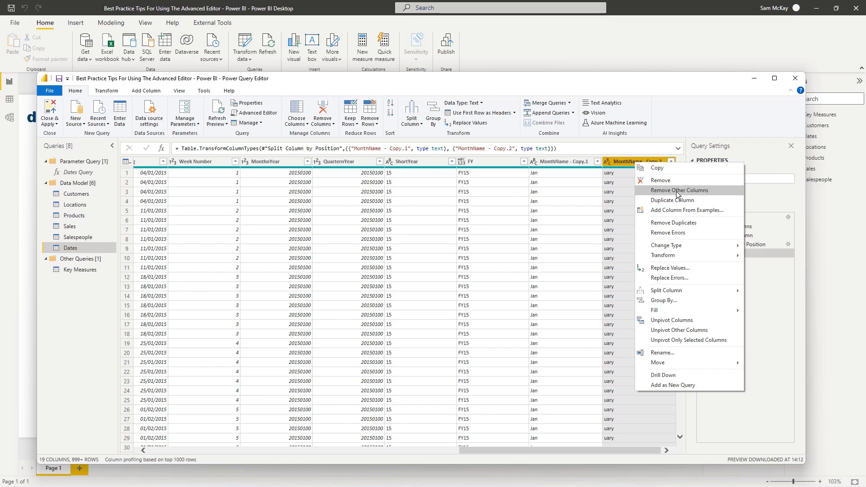
{"action": "left_click", "coordinate": [677, 181]}
{"action": "double_click", "coordinate": [629, 161]}
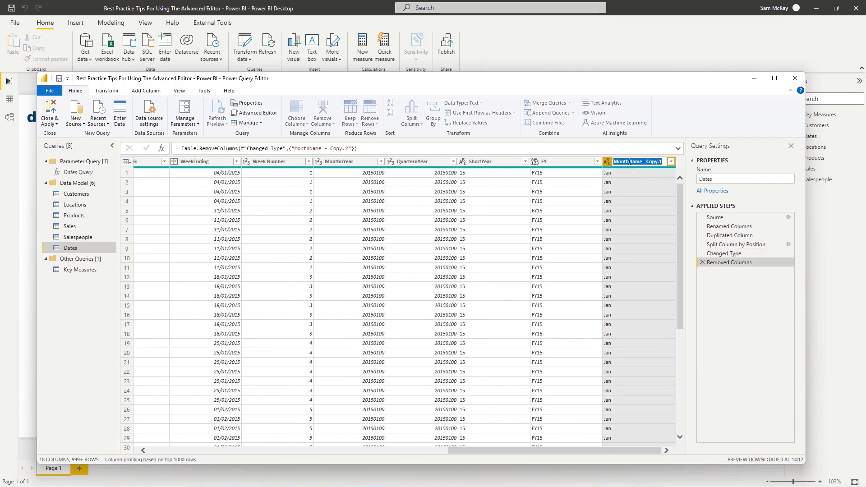
{"action": "type", "text": "Short Month"}
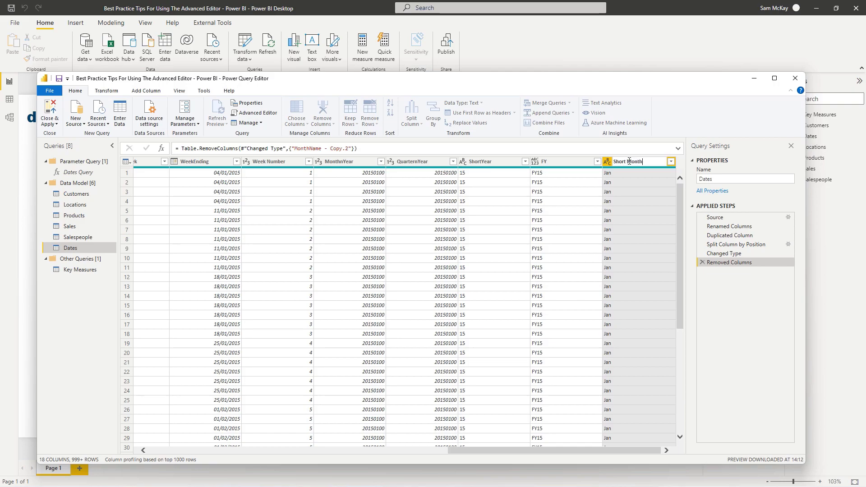
{"action": "key", "text": "Return"}
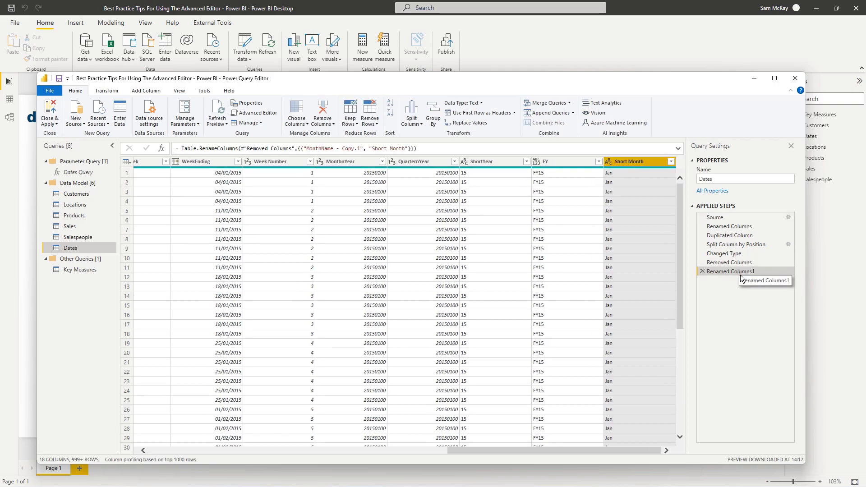
Step: Open the M code and review the Duplicated Column and Split Column by Position steps
{"action": "left_click", "coordinate": [261, 114]}
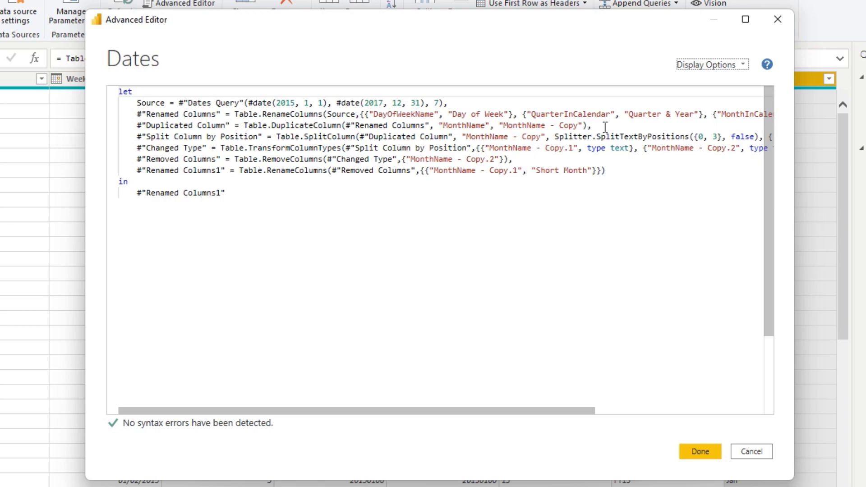
{"action": "left_click_drag", "start_coordinate": [605, 127], "coordinate": [134, 126]}
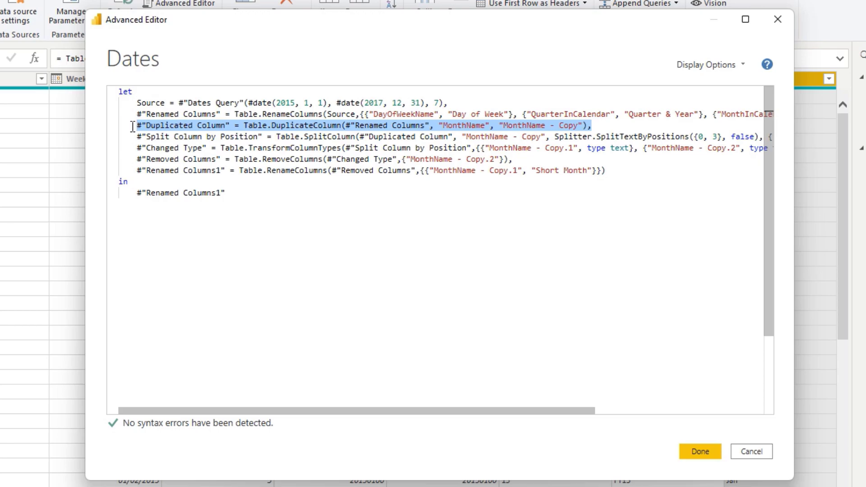
{"action": "left_click_drag", "start_coordinate": [230, 127], "coordinate": [138, 127]}
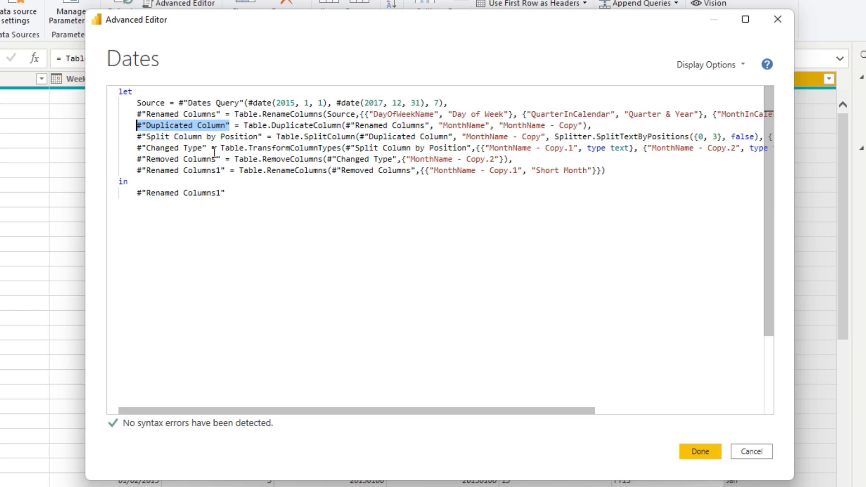
{"action": "left_click_drag", "start_coordinate": [258, 136], "coordinate": [144, 140]}
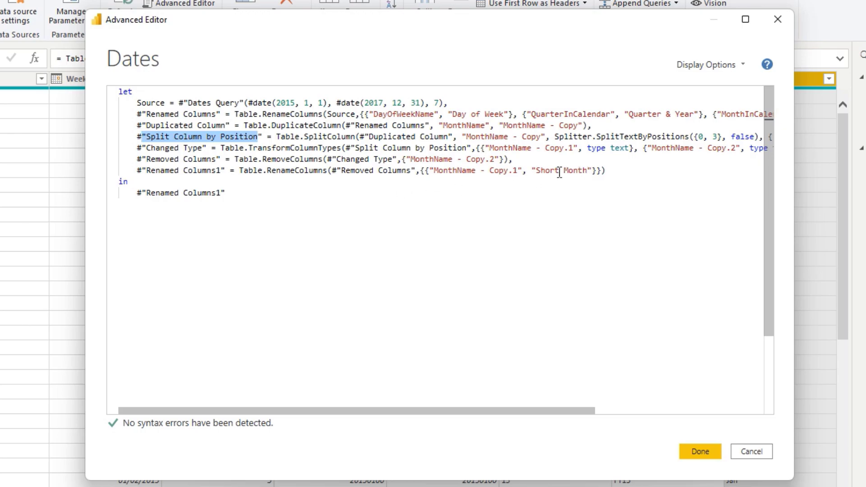
Step: Change the column name 'Short Month' to 'Short Mth' in the M code and apply it
{"action": "left_click_drag", "start_coordinate": [589, 171], "coordinate": [565, 173]}
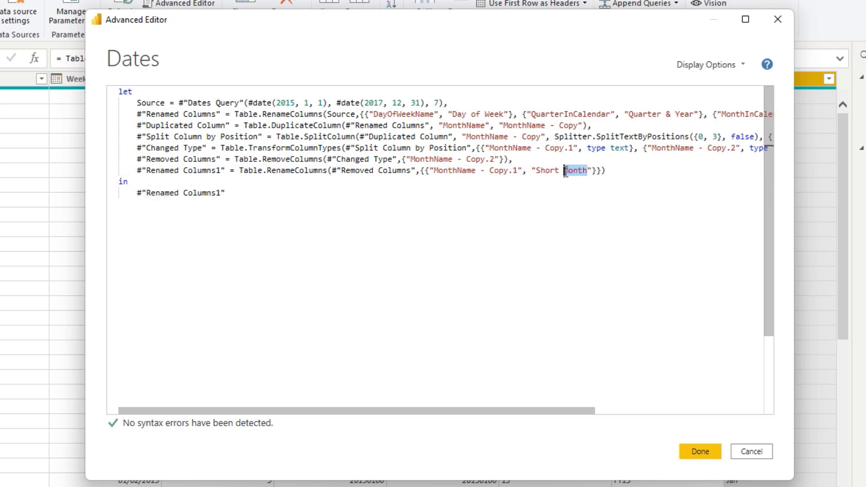
{"action": "left_click", "coordinate": [560, 172]}
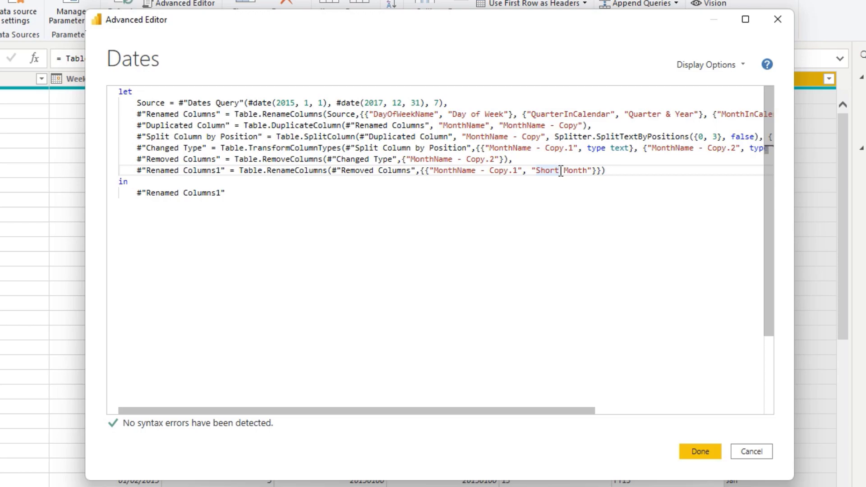
{"action": "key", "text": "BackSpace"}
{"action": "key", "text": "BackSpace"}
{"action": "key", "text": "BackSpace"}
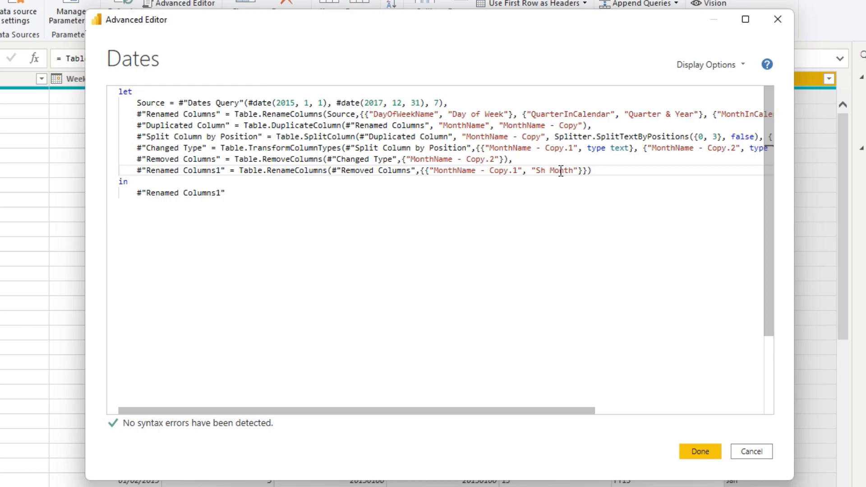
{"action": "type", "text": "t"}
{"action": "key", "text": "BackSpace"}
{"action": "type", "text": "ort"}
{"action": "left_click", "coordinate": [578, 173]}
{"action": "key", "text": "BackSpace"}
{"action": "key", "text": "BackSpace"}
{"action": "left_click", "coordinate": [688, 454]}
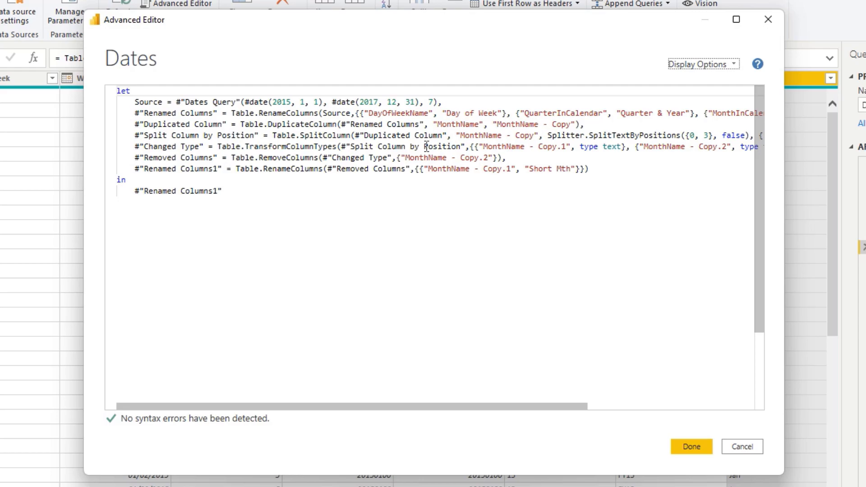
Step: Close the code view and drag Short Mth left to sit beside MonthName
{"action": "left_click", "coordinate": [750, 447]}
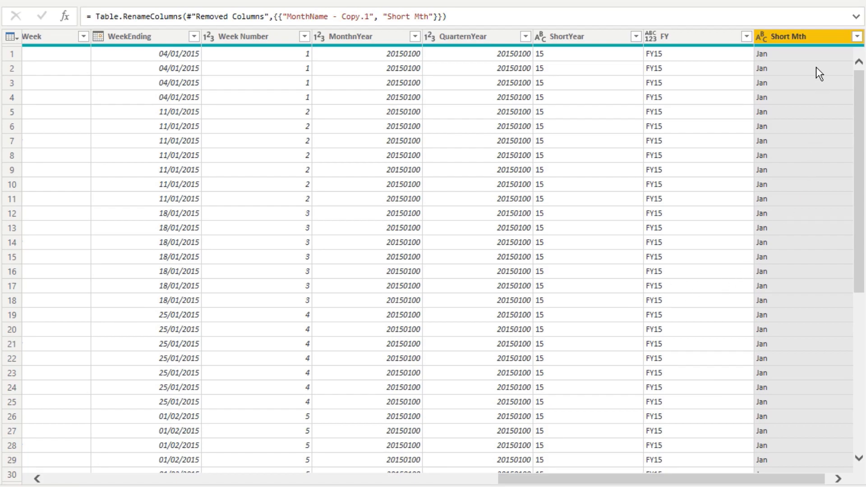
{"action": "left_click", "coordinate": [812, 37]}
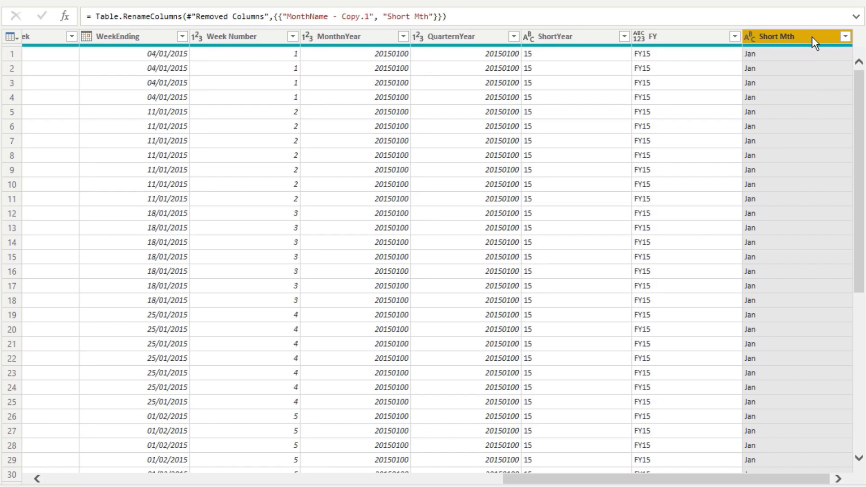
{"action": "left_click_drag", "start_coordinate": [814, 37], "coordinate": [399, 40]}
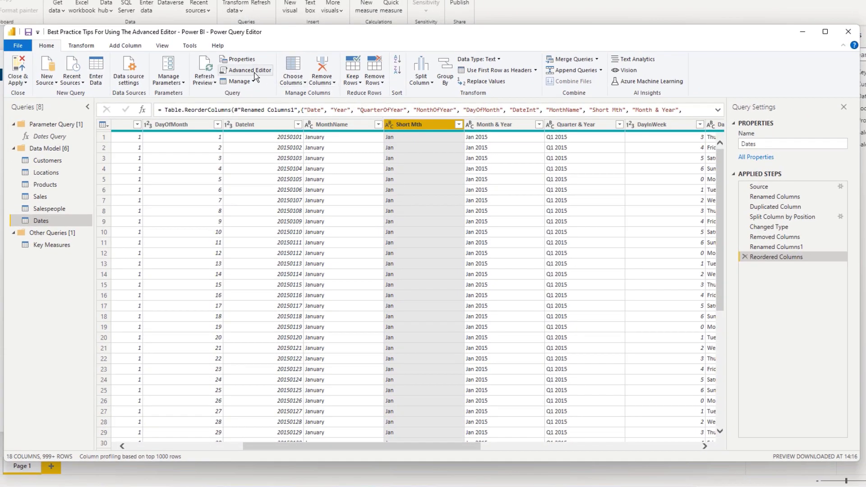
Step: Open the M code and scroll through the Reordered Columns line's full column list
{"action": "left_click", "coordinate": [254, 73]}
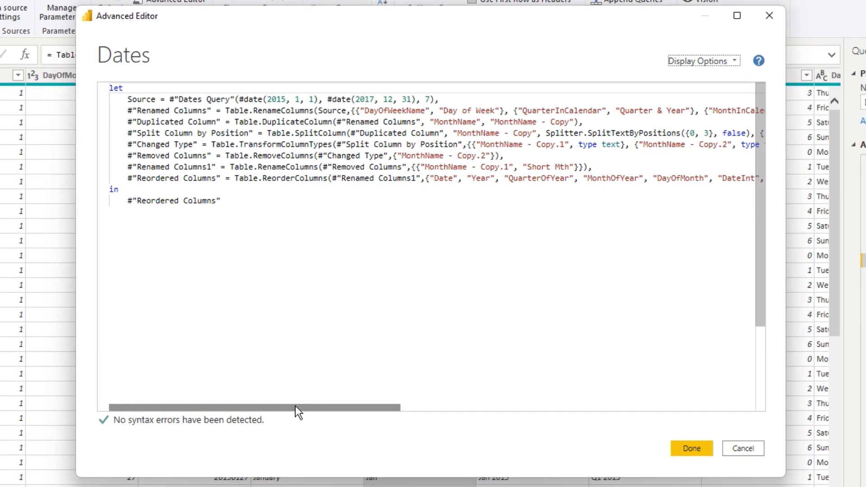
{"action": "left_click_drag", "start_coordinate": [121, 179], "coordinate": [119, 189]}
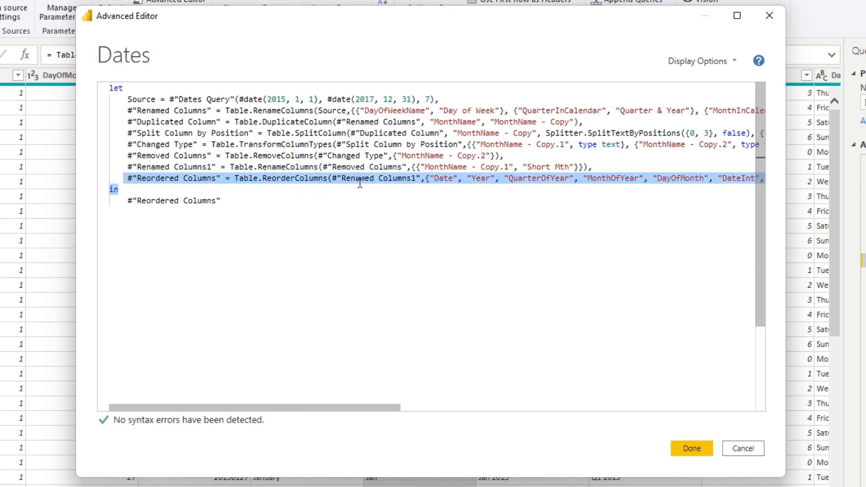
{"action": "left_click", "coordinate": [379, 397]}
{"action": "left_click_drag", "start_coordinate": [380, 407], "coordinate": [733, 388]}
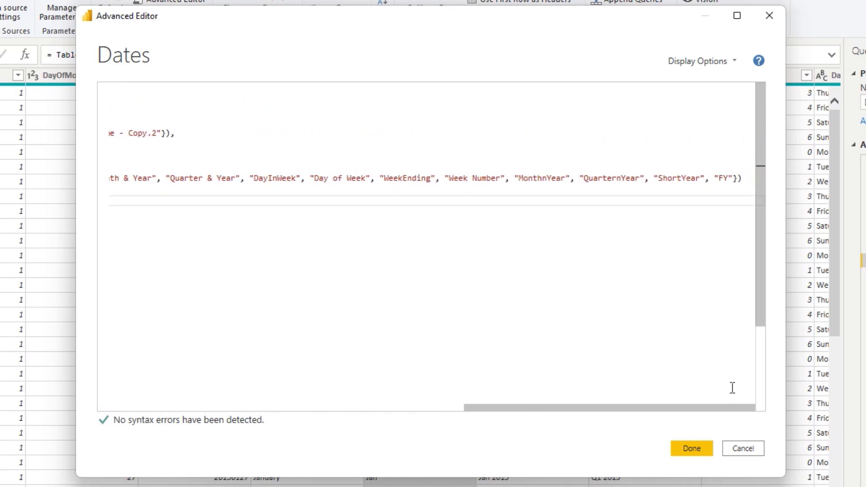
{"action": "left_click_drag", "start_coordinate": [675, 406], "coordinate": [337, 404]}
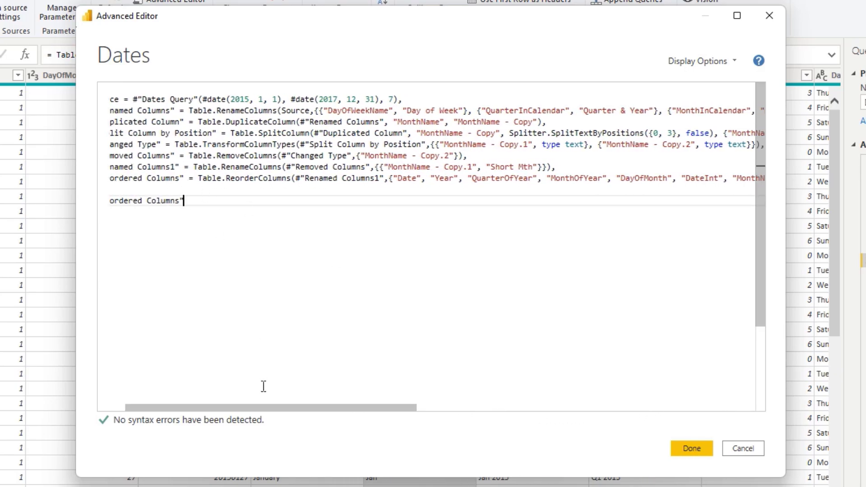
{"action": "left_click_drag", "start_coordinate": [262, 407], "coordinate": [224, 405]}
{"action": "left_click_drag", "start_coordinate": [127, 178], "coordinate": [460, 179]}
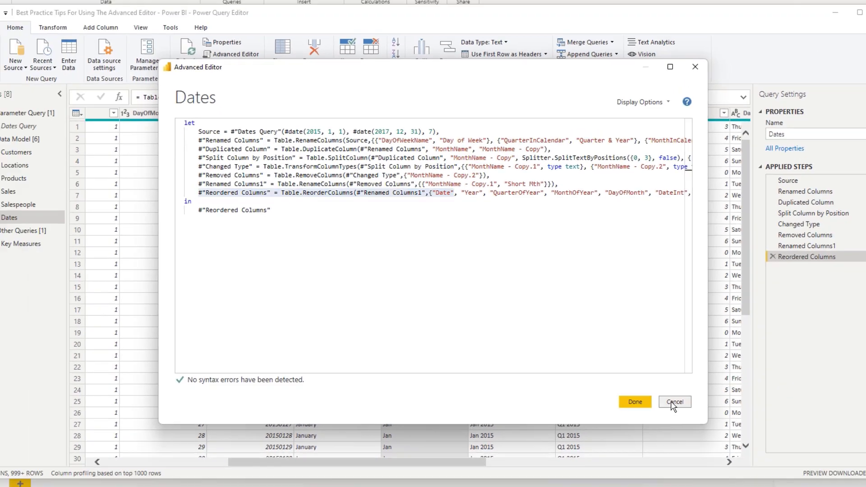
Step: In the earlier Renamed Columns step, rename WeekEnding to 'Week Ending' and insert the change
{"action": "left_click", "coordinate": [677, 442]}
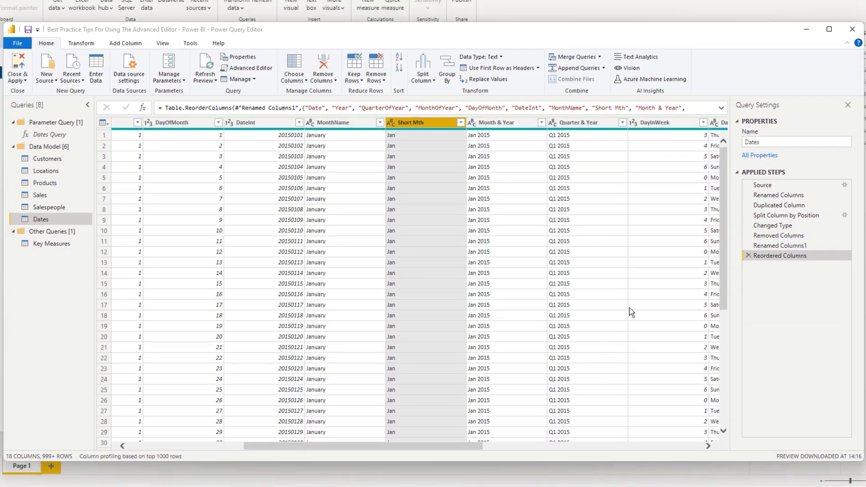
{"action": "left_click", "coordinate": [771, 196]}
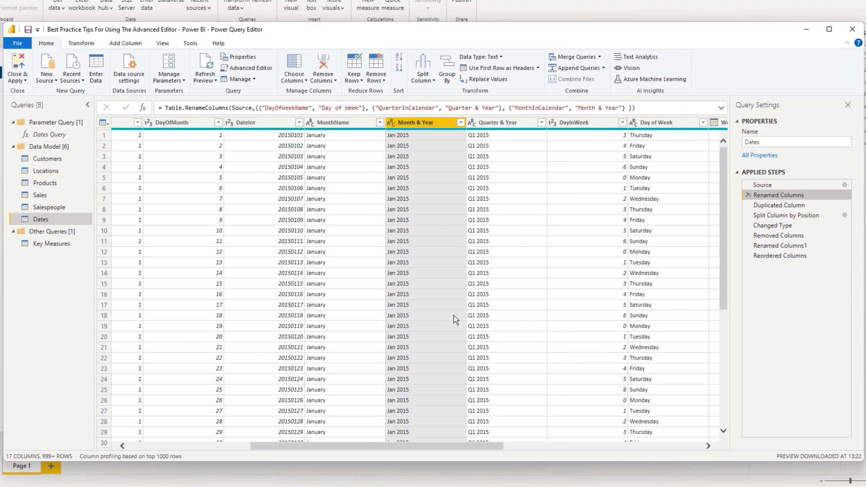
{"action": "left_click_drag", "start_coordinate": [396, 445], "coordinate": [489, 445]}
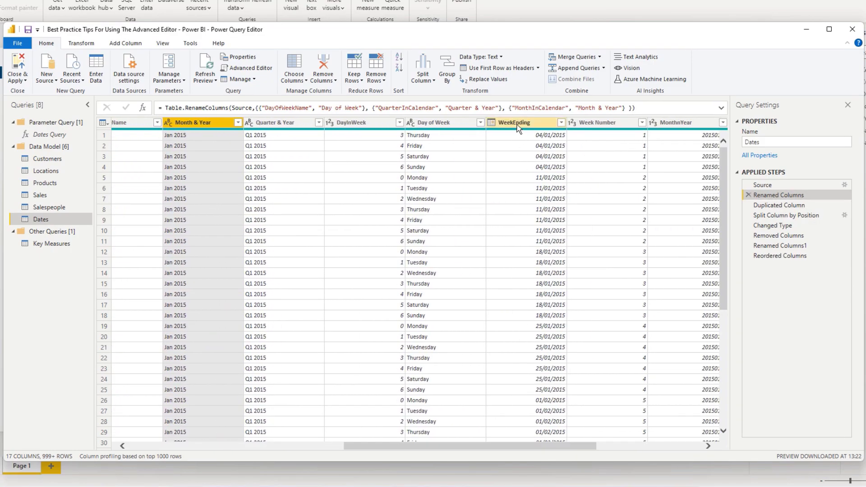
{"action": "double_click", "coordinate": [513, 123]}
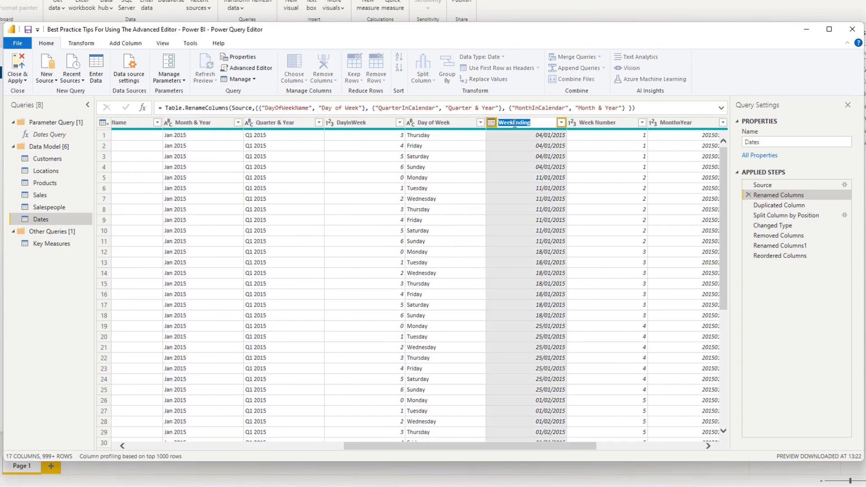
{"action": "left_click", "coordinate": [513, 122]}
{"action": "key", "text": "Return"}
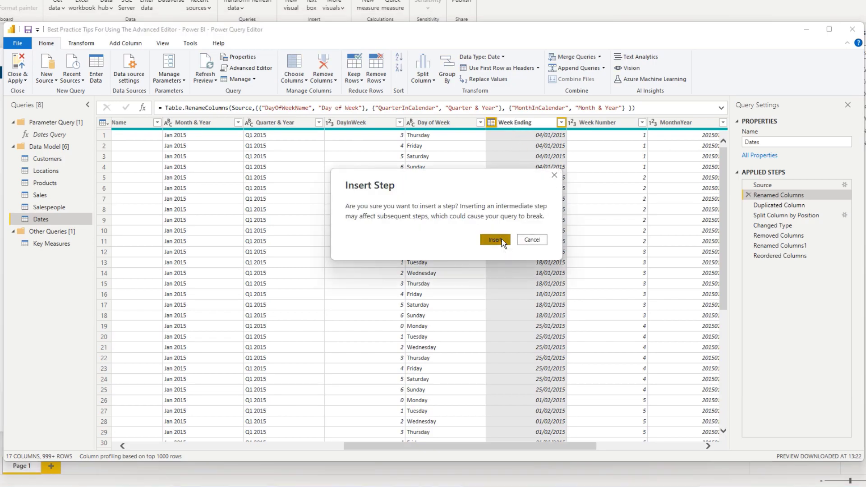
{"action": "left_click", "coordinate": [495, 239]}
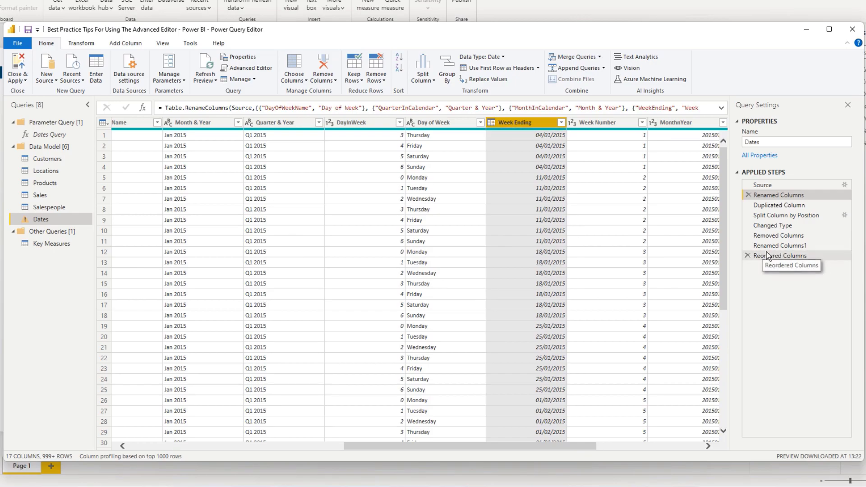
Step: Inspect the Reordered Columns error about missing WeekEnding, then open the M code
{"action": "left_click", "coordinate": [769, 255]}
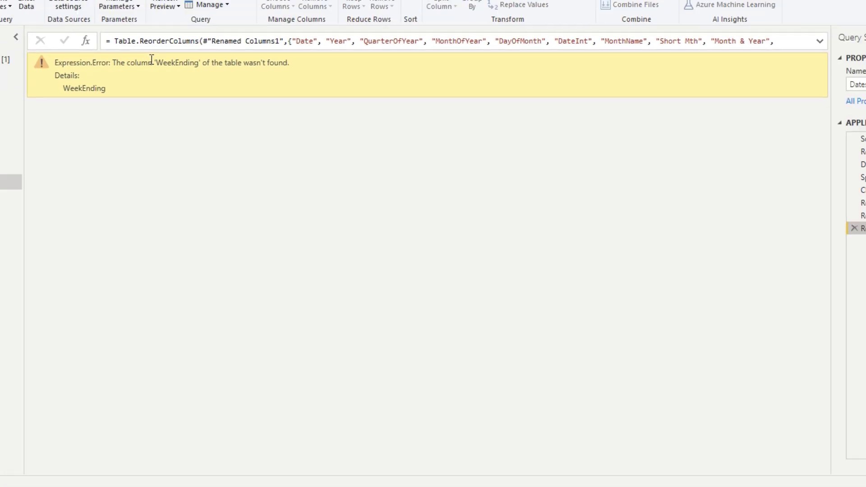
{"action": "double_click", "coordinate": [182, 40]}
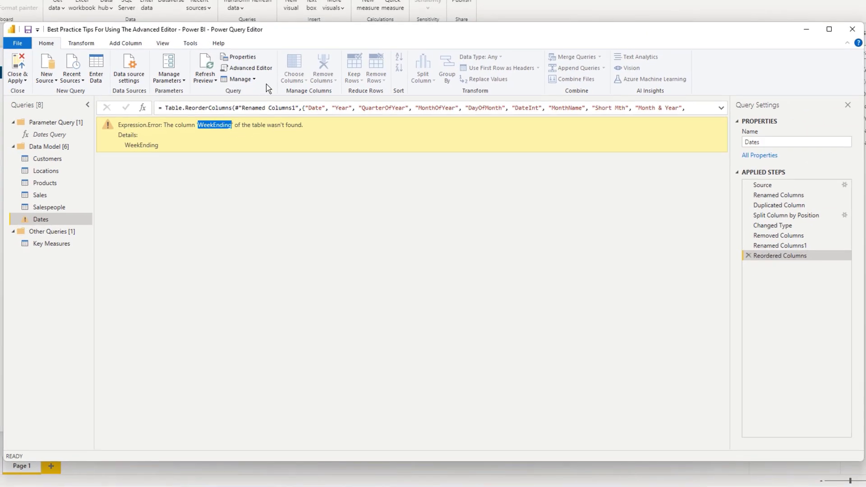
{"action": "left_click", "coordinate": [248, 68]}
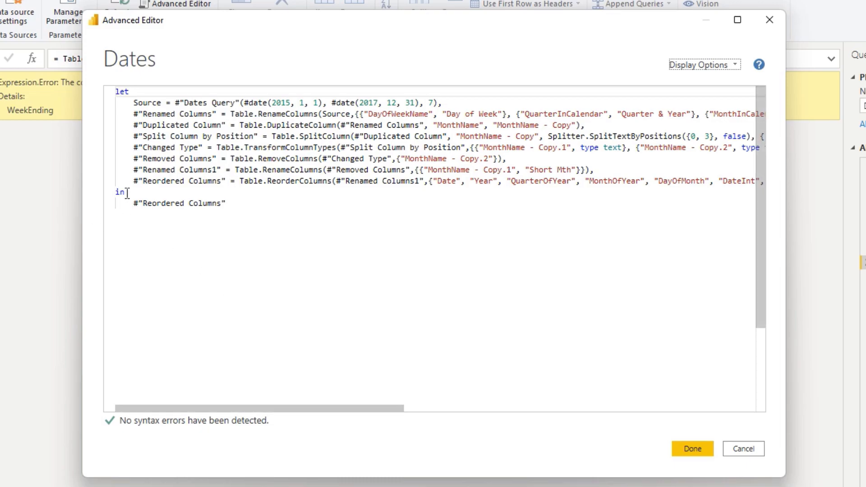
Step: Fix the Table.ReorderColumns list so 'WeekEnding' reads 'Week Ending', and apply the corrected M code
{"action": "left_click_drag", "start_coordinate": [133, 181], "coordinate": [727, 181]}
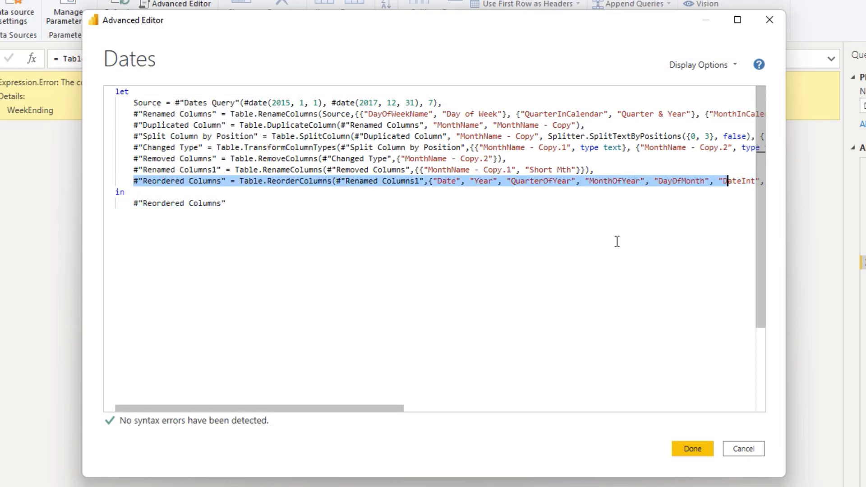
{"action": "left_click_drag", "start_coordinate": [344, 408], "coordinate": [472, 409]}
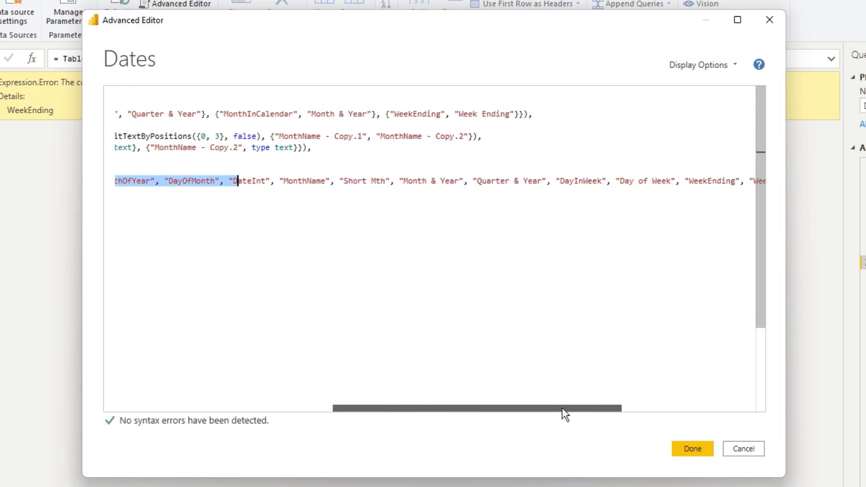
{"action": "left_click_drag", "start_coordinate": [562, 409], "coordinate": [664, 409]}
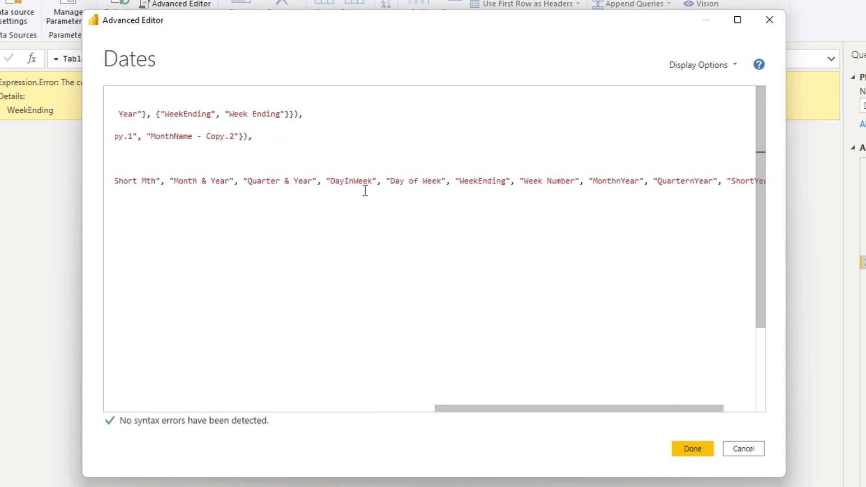
{"action": "left_click_drag", "start_coordinate": [503, 406], "coordinate": [534, 407]}
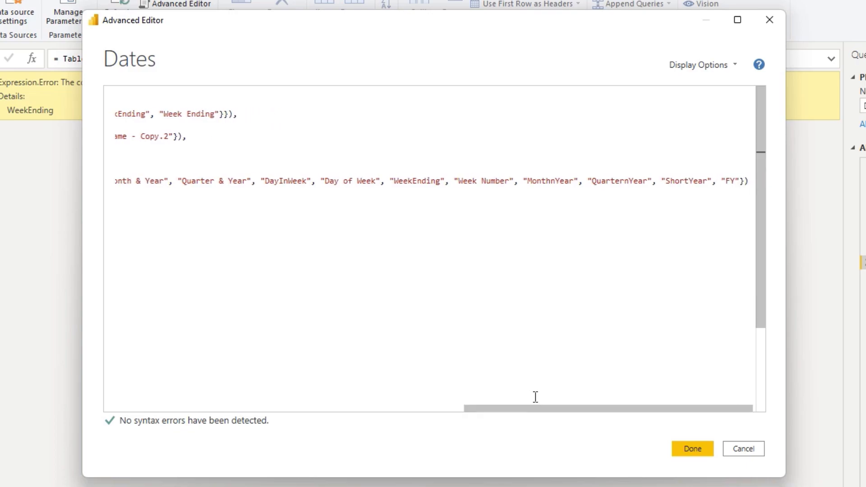
{"action": "left_click", "coordinate": [414, 181]}
{"action": "left_click", "coordinate": [692, 449]}
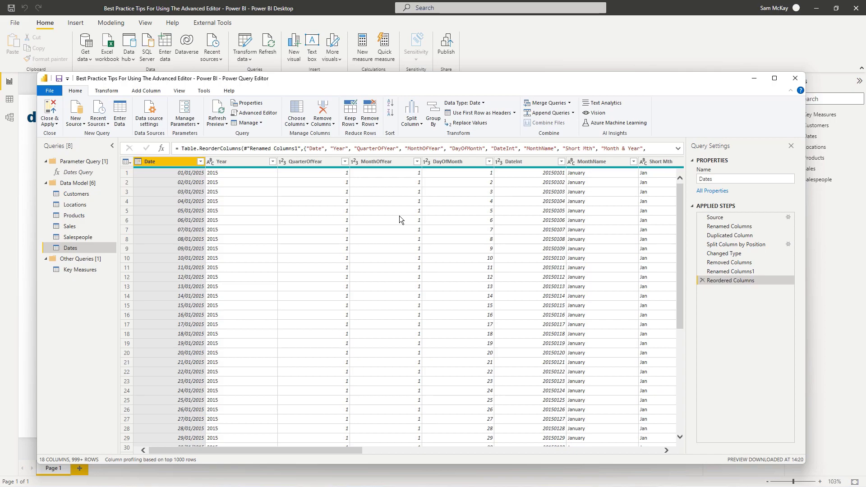
{"action": "left_click", "coordinate": [255, 112]}
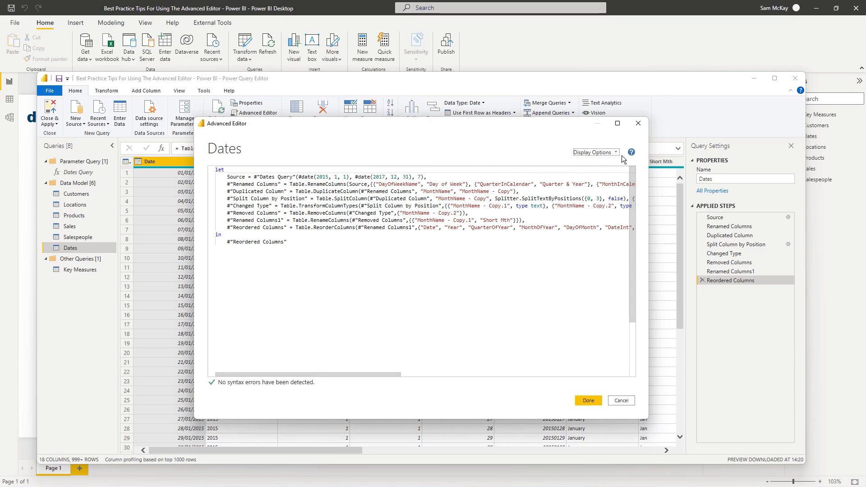
{"action": "left_click", "coordinate": [637, 123]}
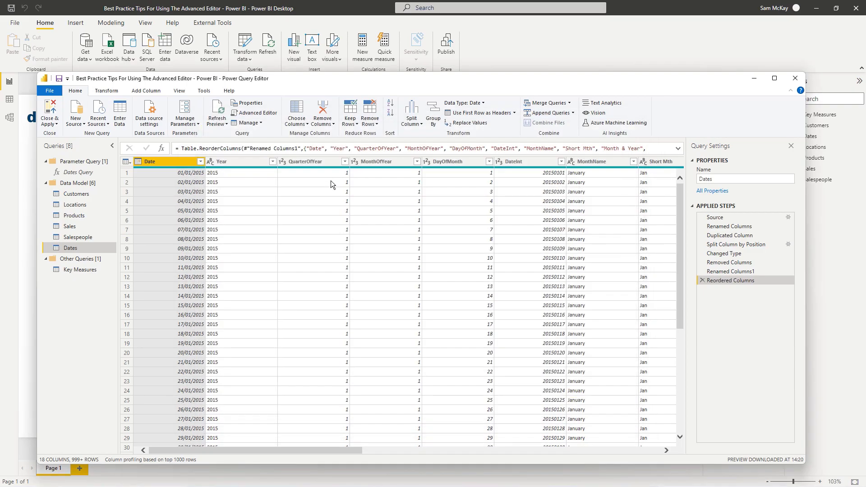